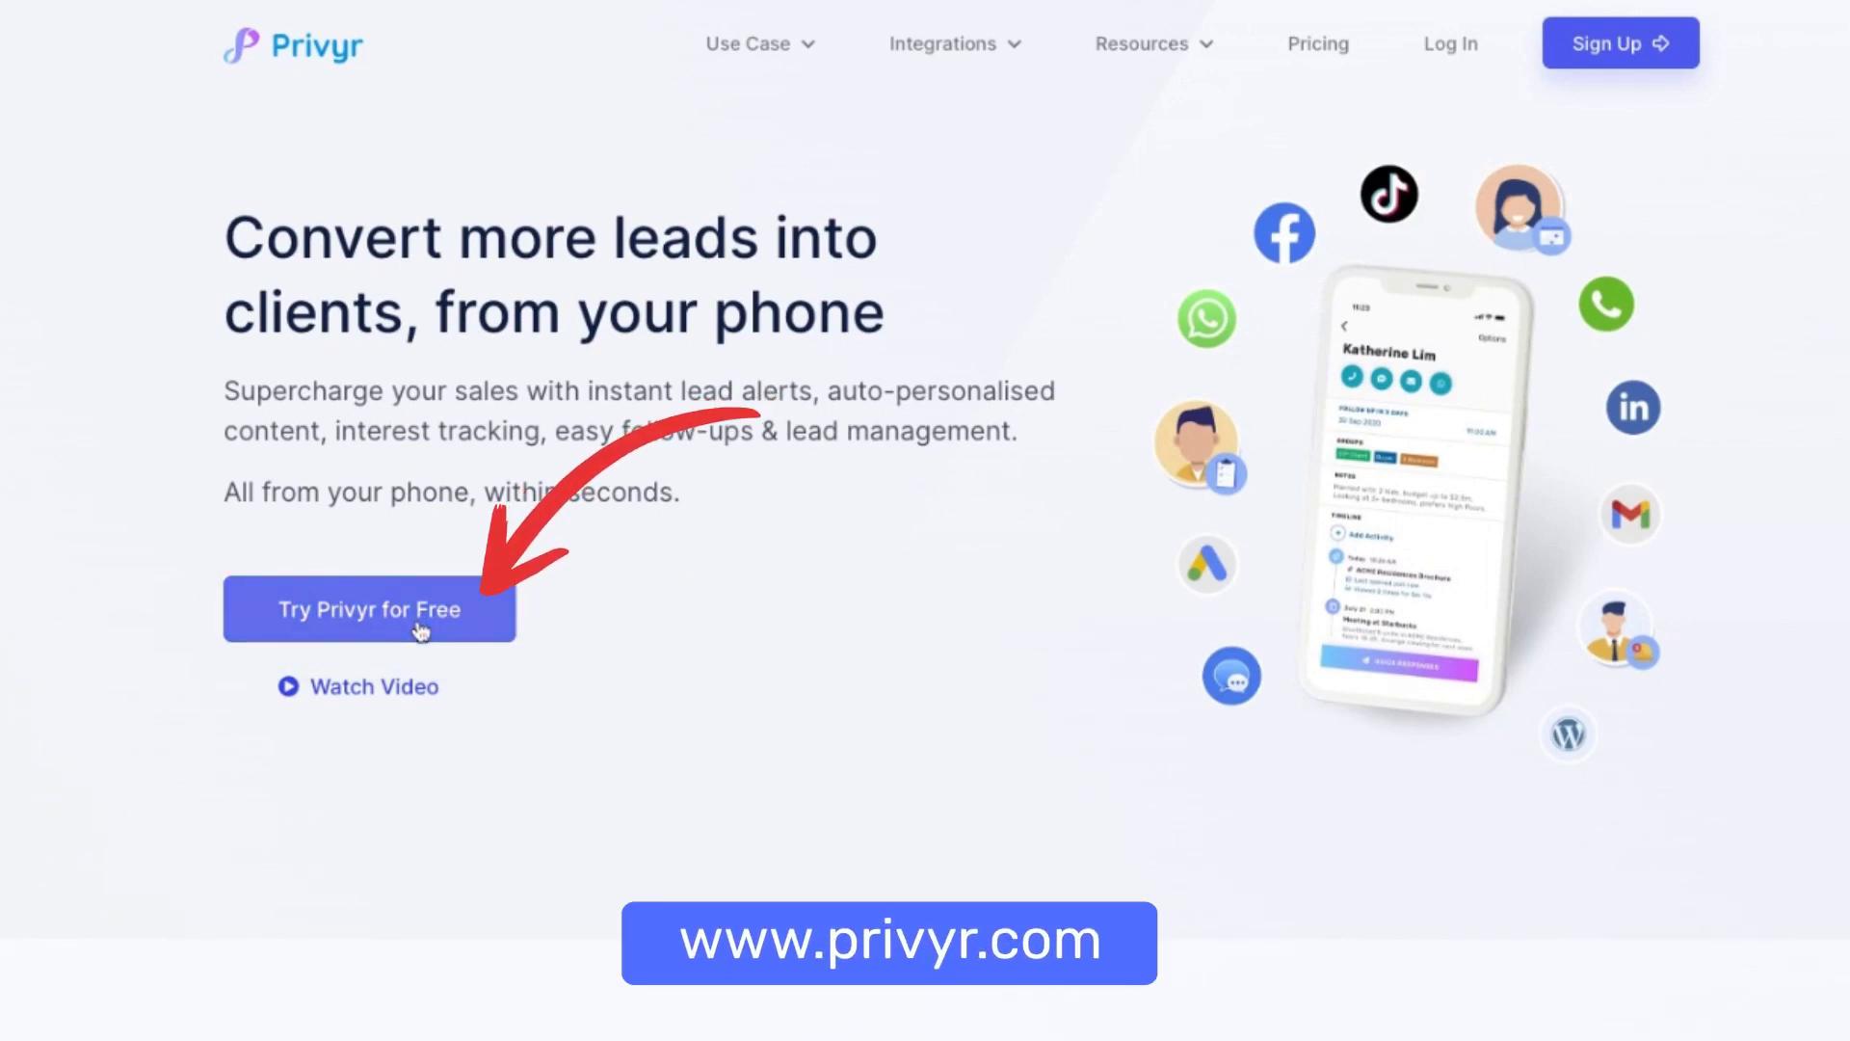
# Open the Create an Account page via 'Try Privyr for Free' on privyr.com.
pyautogui.click(420, 630)
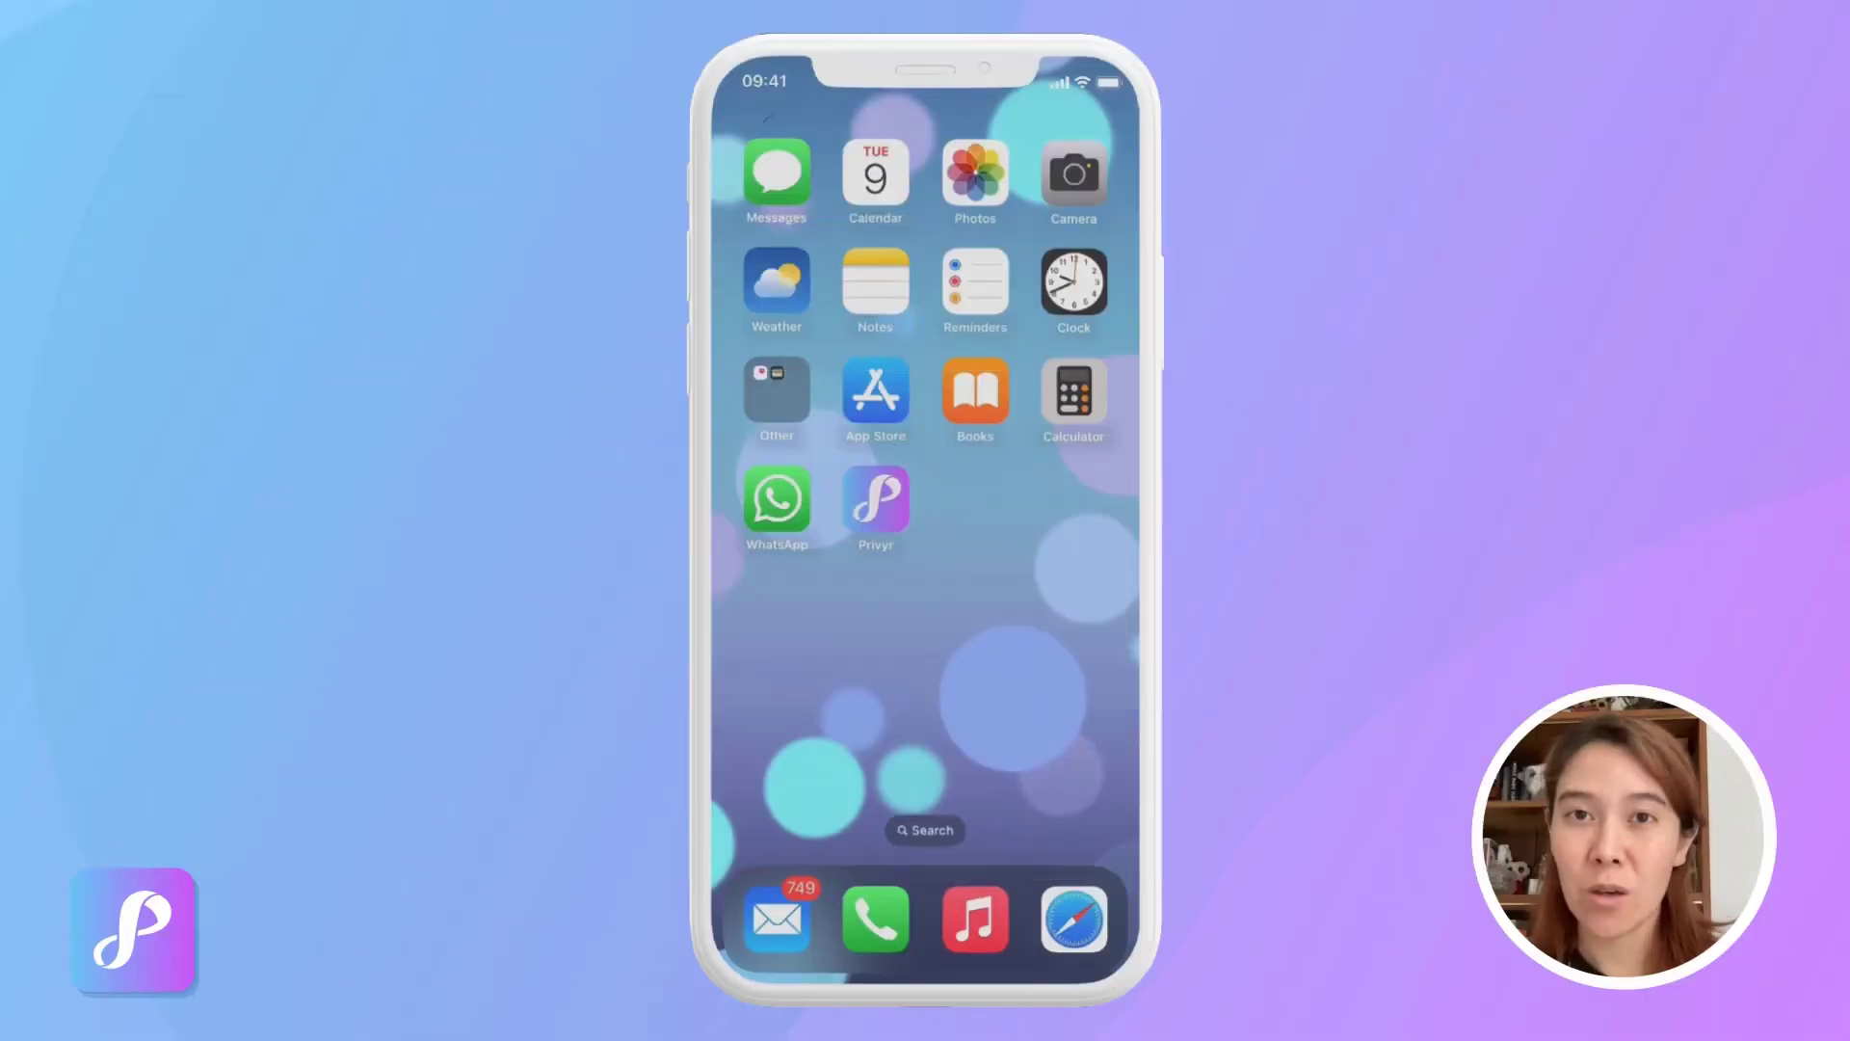